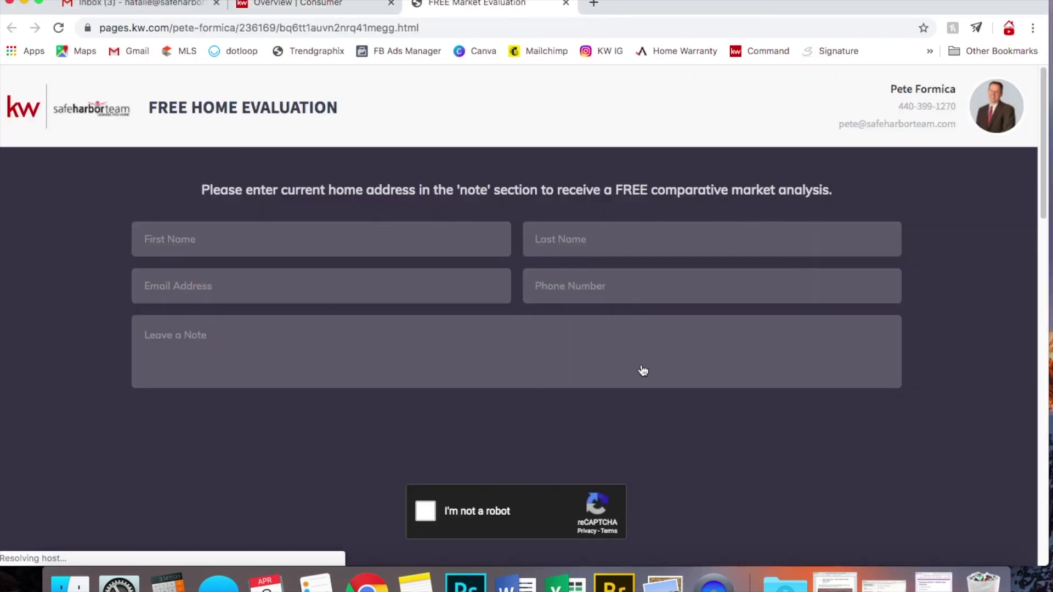
Review the published FREE Market Evaluation page from its lead form down to the footer
{"action": "scroll", "coordinate": [822, 274], "scroll_direction": "down", "scroll_amount": 10}
{"action": "scroll", "coordinate": [826, 274], "scroll_direction": "down", "scroll_amount": 8}
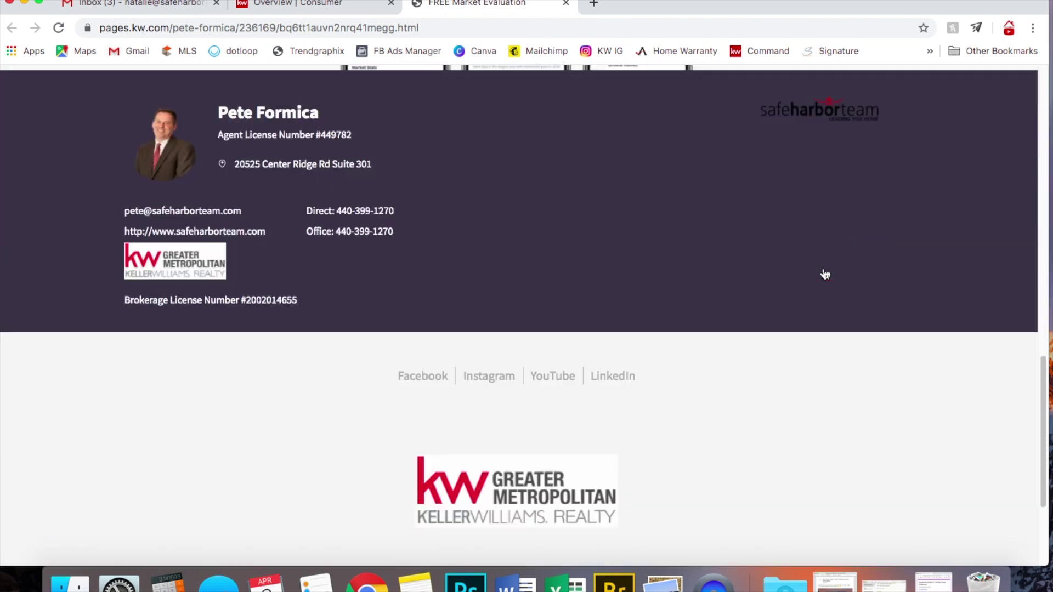
{"action": "scroll", "coordinate": [825, 274], "scroll_direction": "up", "scroll_amount": 15}
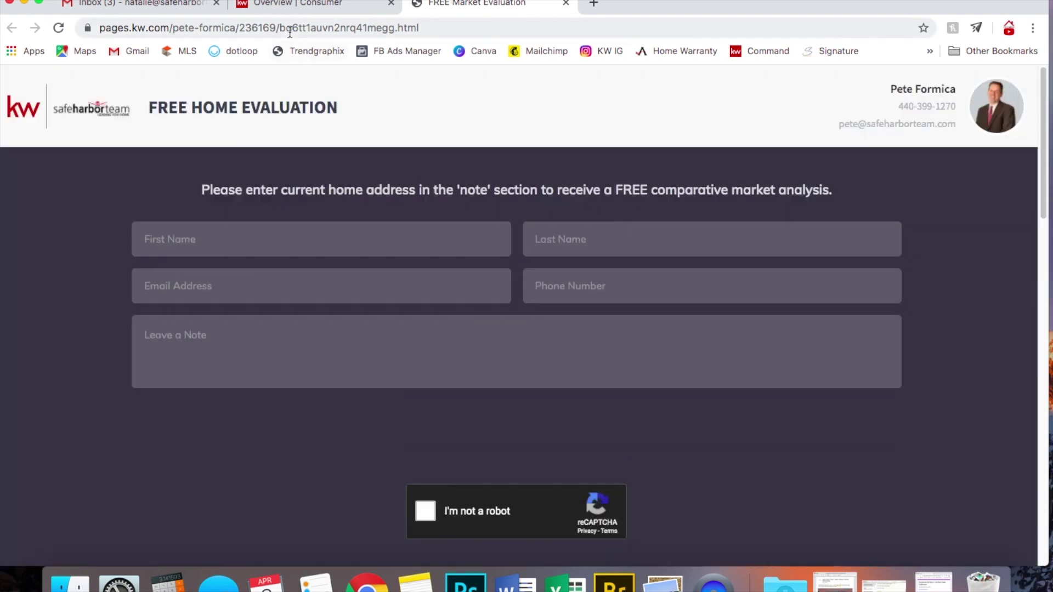
Create a new site from the Consumer landing pages overview, displayed as a standalone page
{"action": "left_click", "coordinate": [320, 13]}
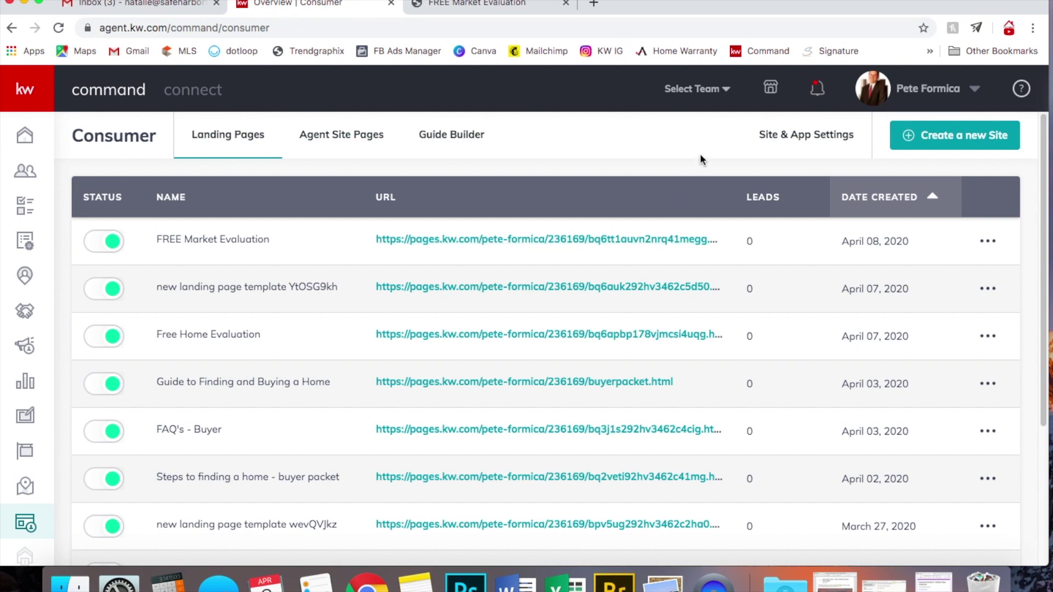
{"action": "left_click", "coordinate": [952, 139]}
{"action": "left_click", "coordinate": [962, 142]}
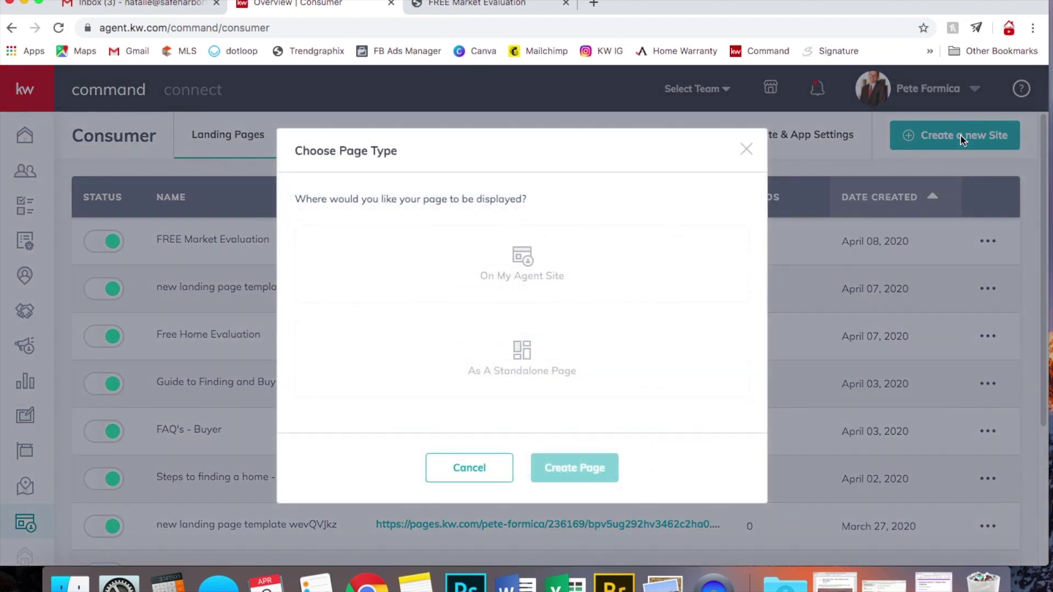
{"action": "left_click", "coordinate": [547, 373]}
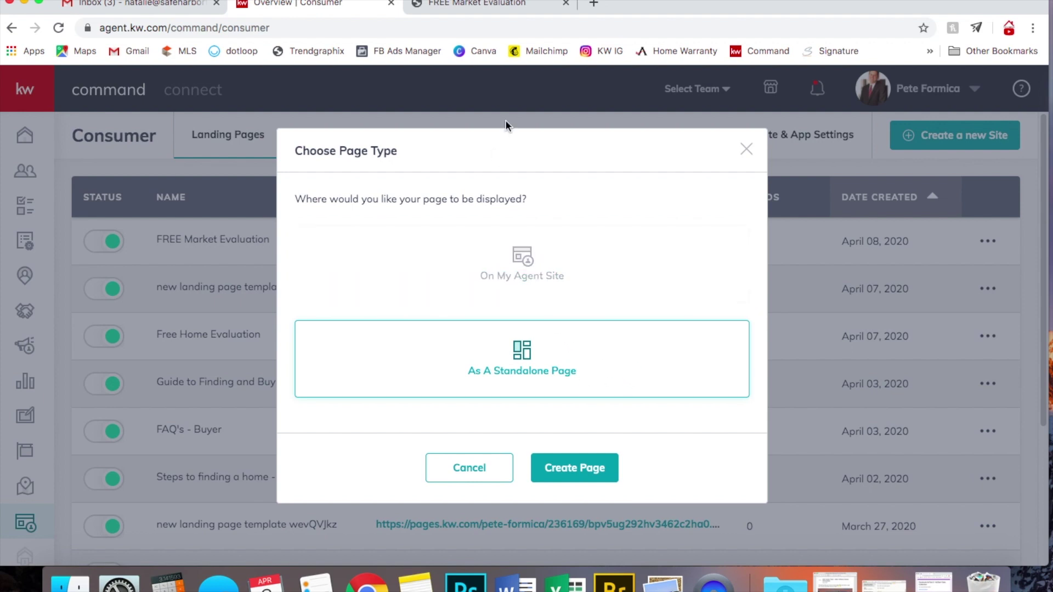
{"action": "left_click", "coordinate": [568, 467]}
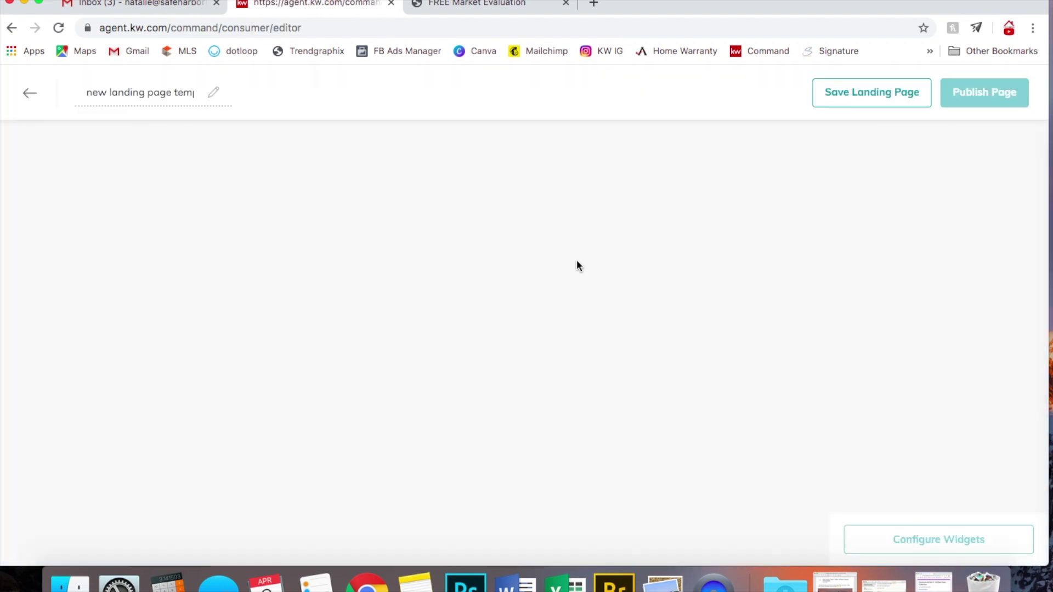
Rename the new landing page template as ABC
{"action": "left_click", "coordinate": [169, 92]}
{"action": "type", "text": "ABC"}
{"action": "left_click", "coordinate": [346, 113]}
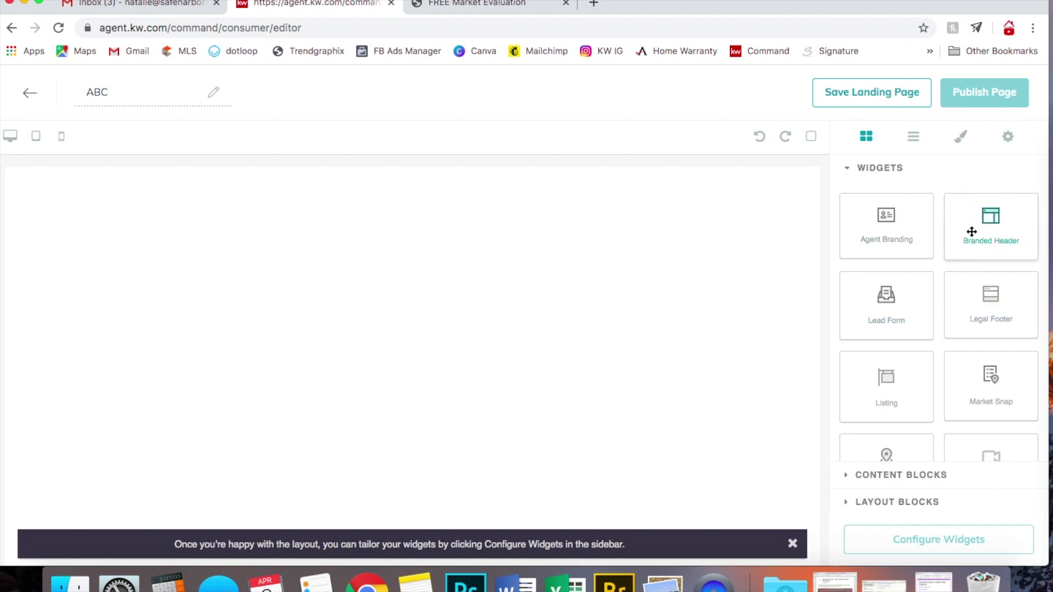
Place the Branded Header widget at the top of the blank page and the Lead Form widget directly below it
{"action": "left_click_drag", "start_coordinate": [993, 224], "coordinate": [723, 248]}
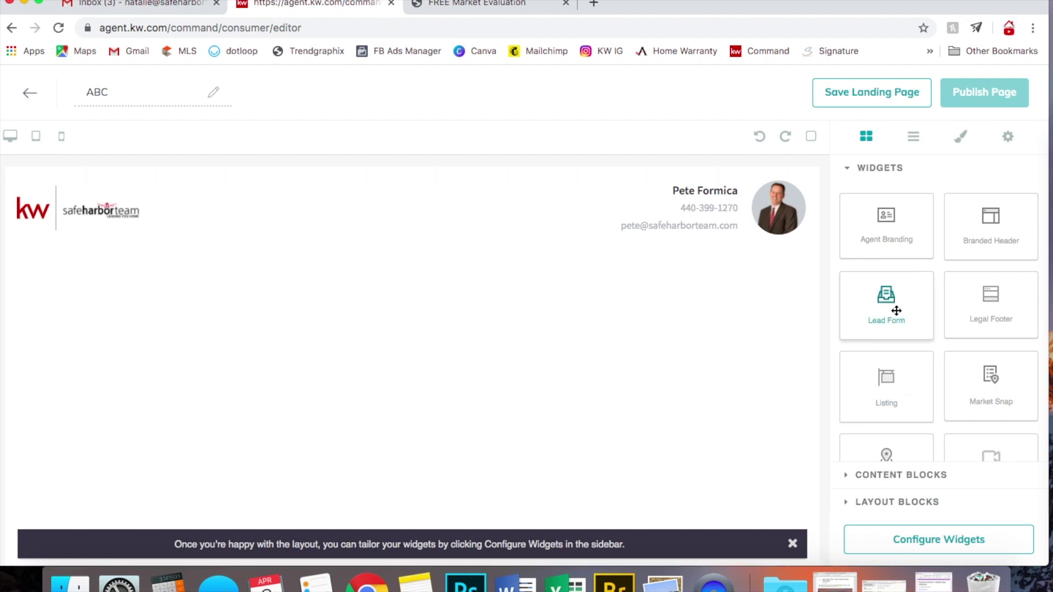
{"action": "left_click_drag", "start_coordinate": [896, 310], "coordinate": [750, 349]}
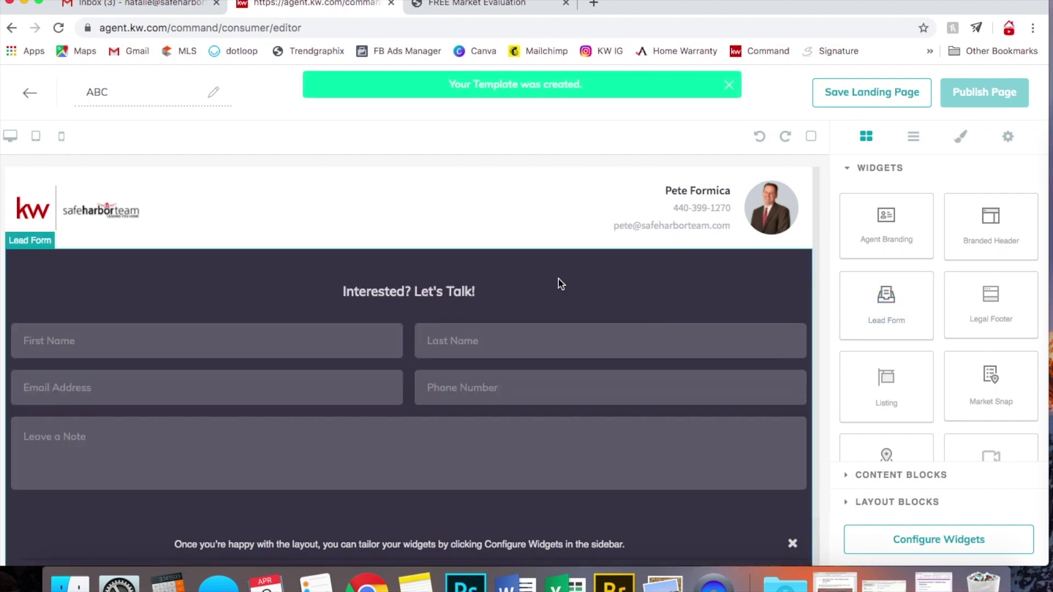
Add the Download My App widget to the page below the lead form
{"action": "scroll", "coordinate": [558, 278], "scroll_direction": "down", "scroll_amount": 2}
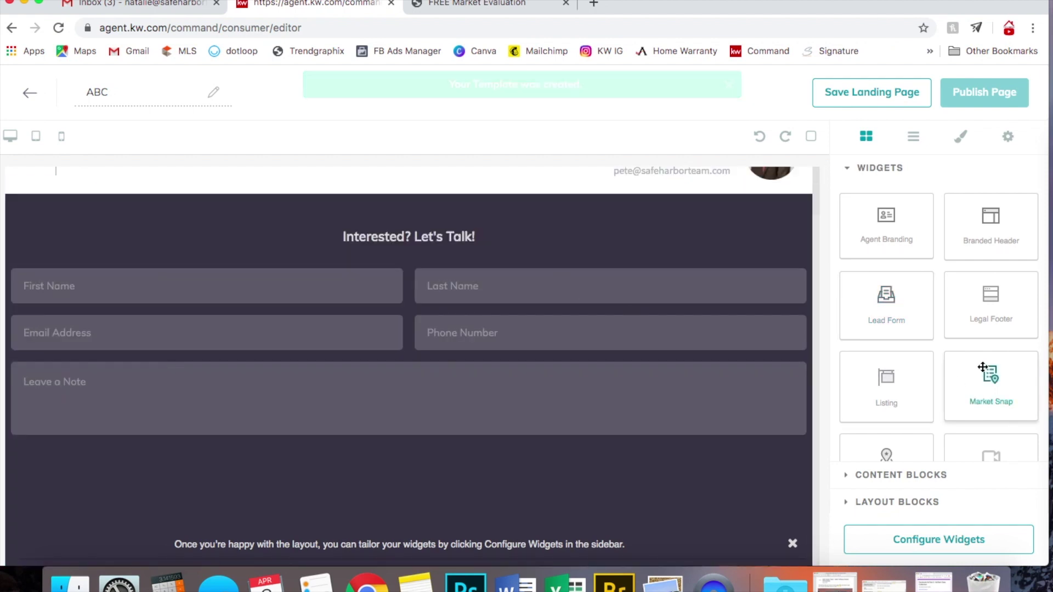
{"action": "scroll", "coordinate": [981, 367], "scroll_direction": "down", "scroll_amount": 3}
{"action": "left_click_drag", "start_coordinate": [991, 408], "coordinate": [666, 488]}
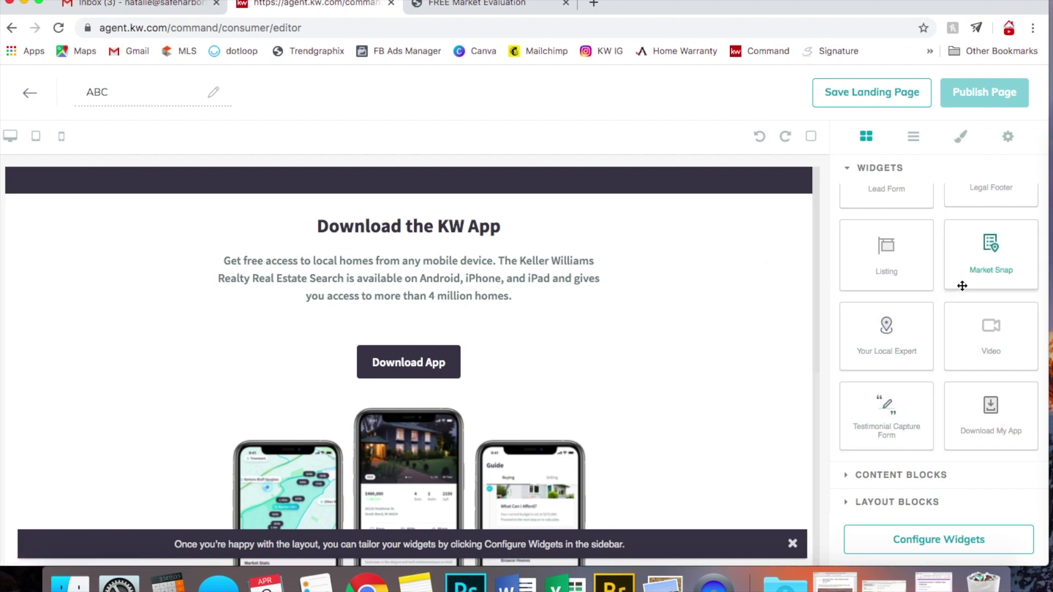
Add the Agent Branding widget below the app download section, followed by the Legal Footer widget at the page's end
{"action": "scroll", "coordinate": [959, 294], "scroll_direction": "up", "scroll_amount": 2}
{"action": "scroll", "coordinate": [958, 312], "scroll_direction": "up", "scroll_amount": 3}
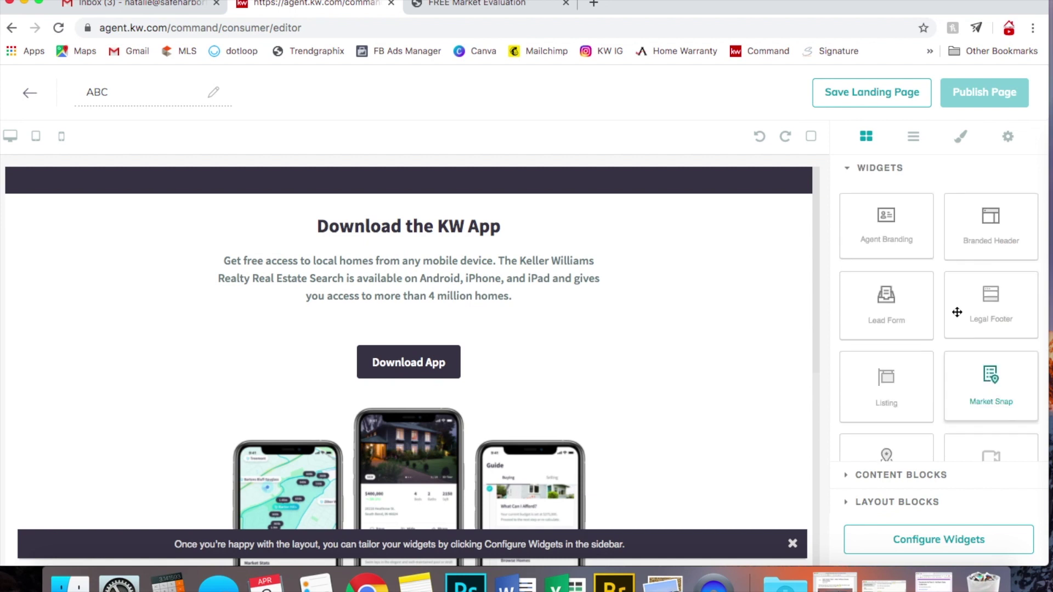
{"action": "left_click_drag", "start_coordinate": [885, 231], "coordinate": [669, 442]}
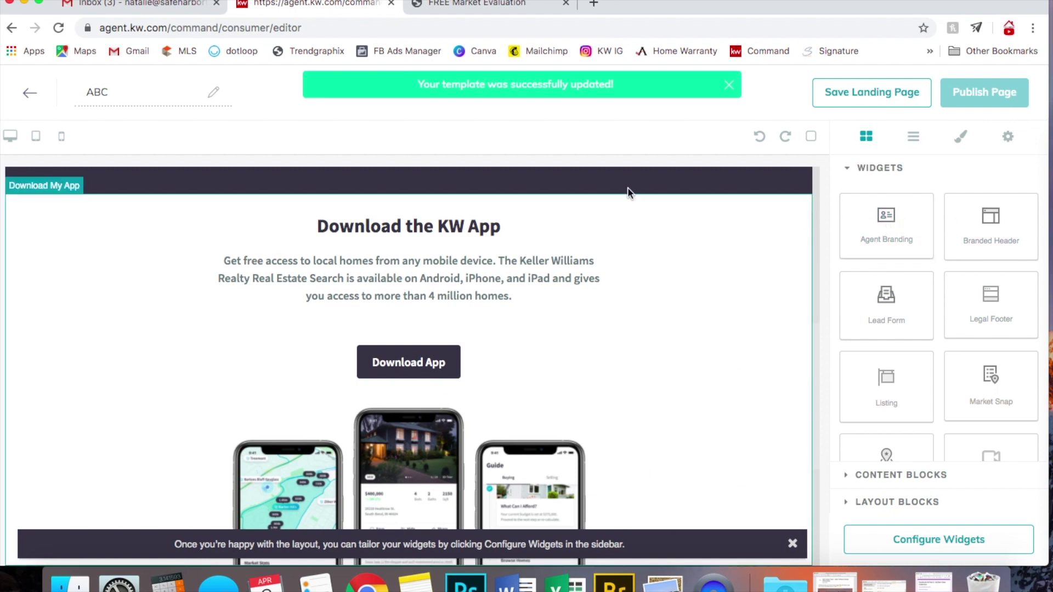
{"action": "scroll", "coordinate": [465, 467], "scroll_direction": "down", "scroll_amount": 5}
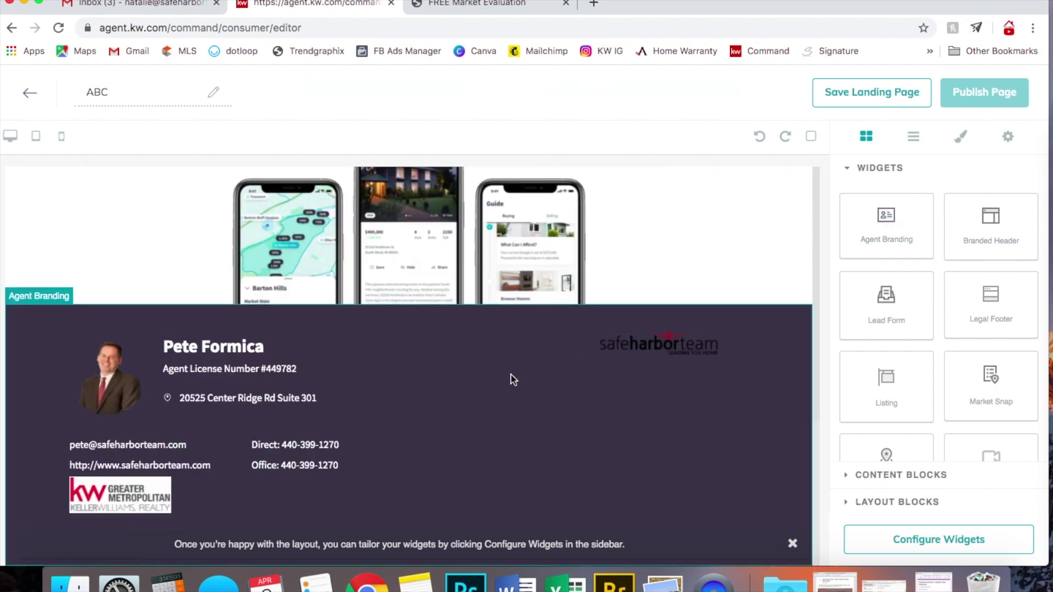
{"action": "left_click_drag", "start_coordinate": [994, 298], "coordinate": [588, 489]}
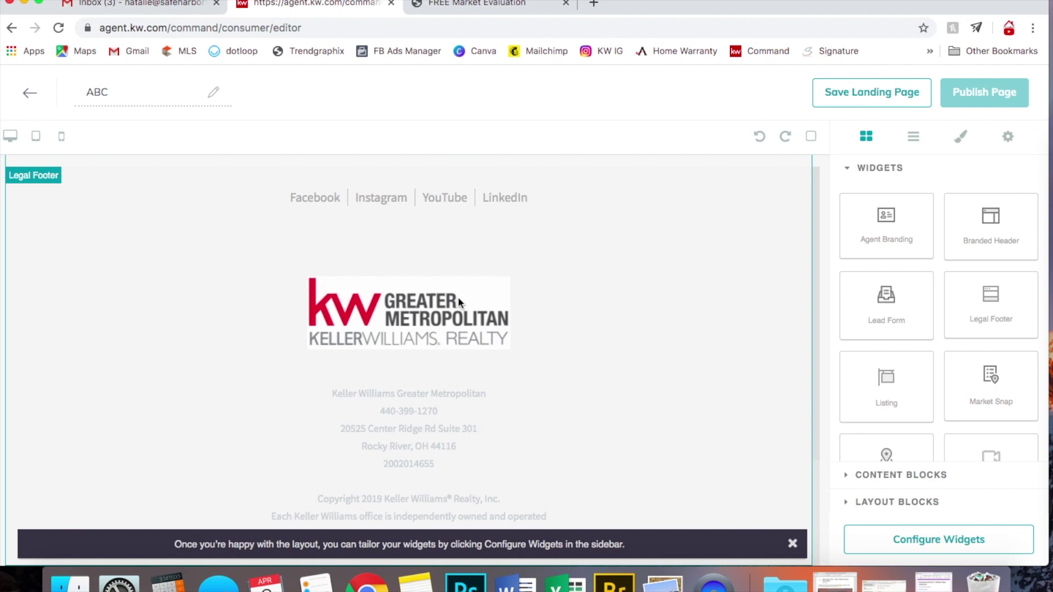
Configure the Branded Header widget with the header text "FREE HOME EVALUATION!" and apply the change
{"action": "scroll", "coordinate": [419, 283], "scroll_direction": "up", "scroll_amount": 3}
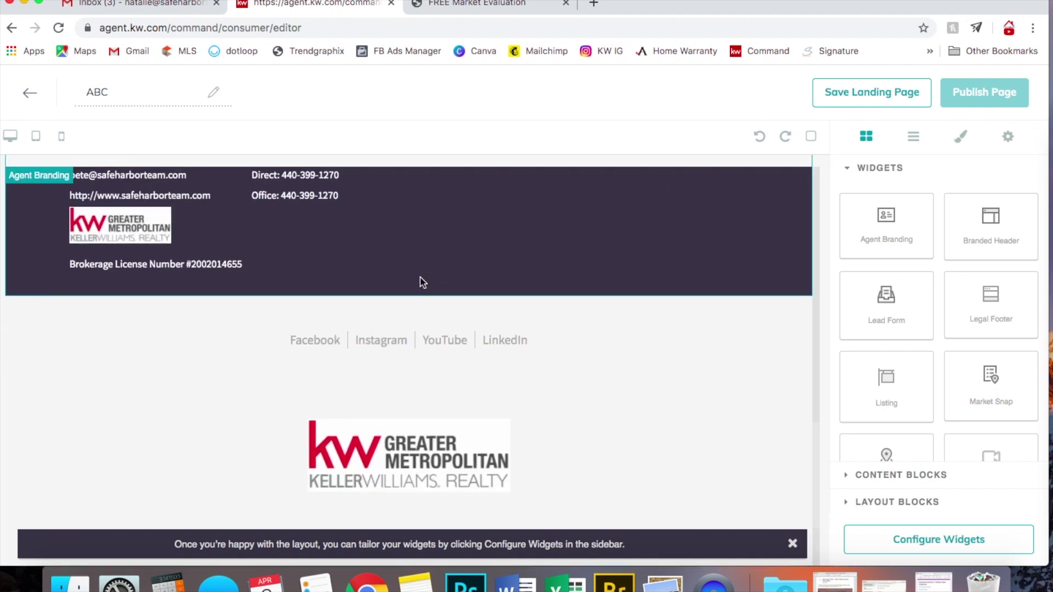
{"action": "scroll", "coordinate": [134, 239], "scroll_direction": "up", "scroll_amount": 5}
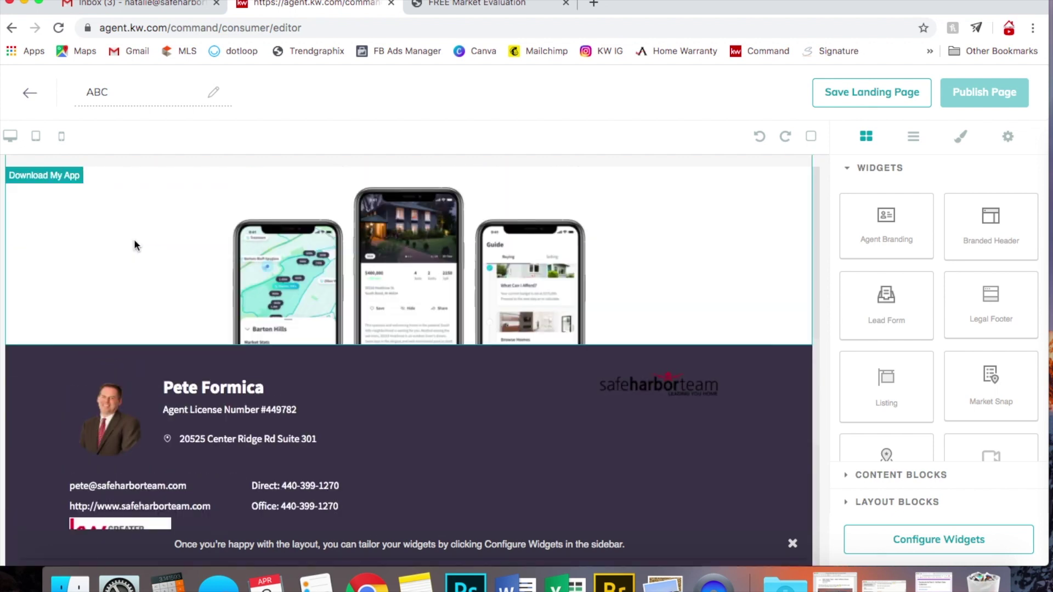
{"action": "scroll", "coordinate": [135, 241], "scroll_direction": "up", "scroll_amount": 5}
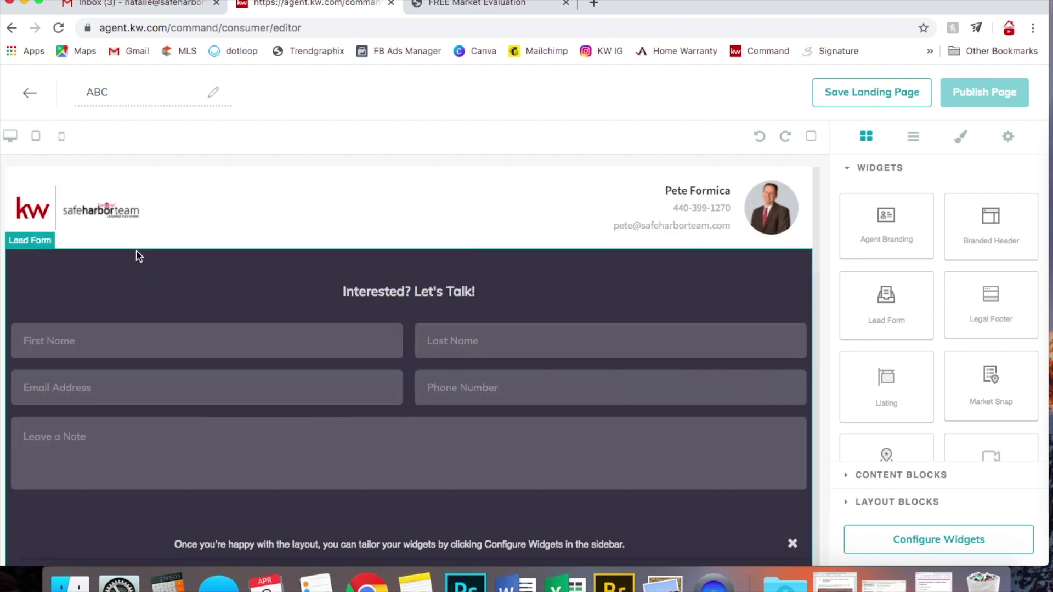
{"action": "scroll", "coordinate": [161, 254], "scroll_direction": "down", "scroll_amount": 2}
{"action": "scroll", "coordinate": [430, 303], "scroll_direction": "up", "scroll_amount": 2}
{"action": "left_click", "coordinate": [928, 540]}
{"action": "left_click", "coordinate": [941, 219]}
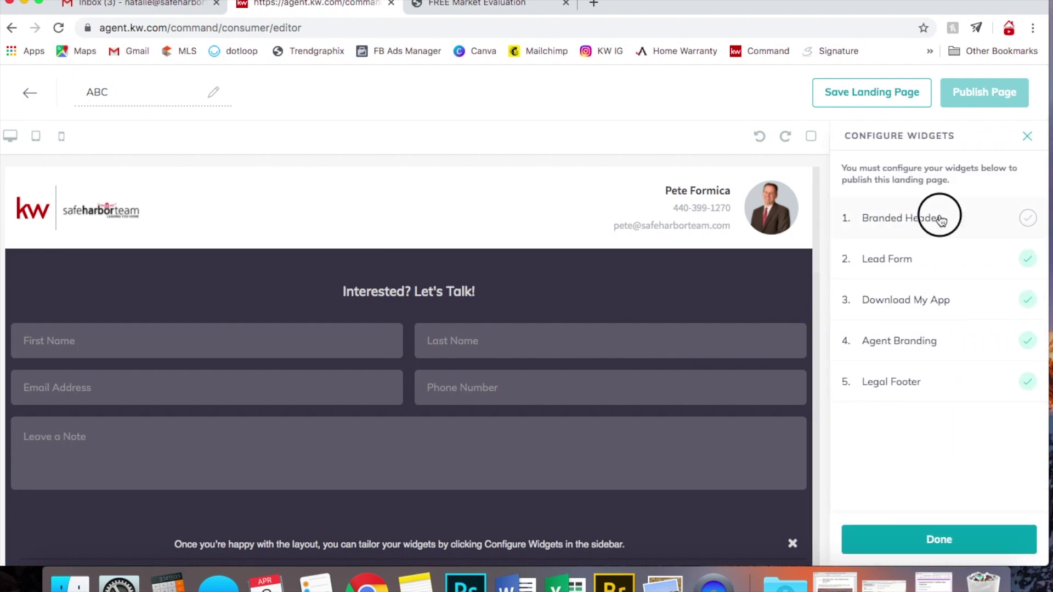
{"action": "left_click", "coordinate": [878, 201]}
{"action": "type", "text": "FREE HOME EVALUATION!"}
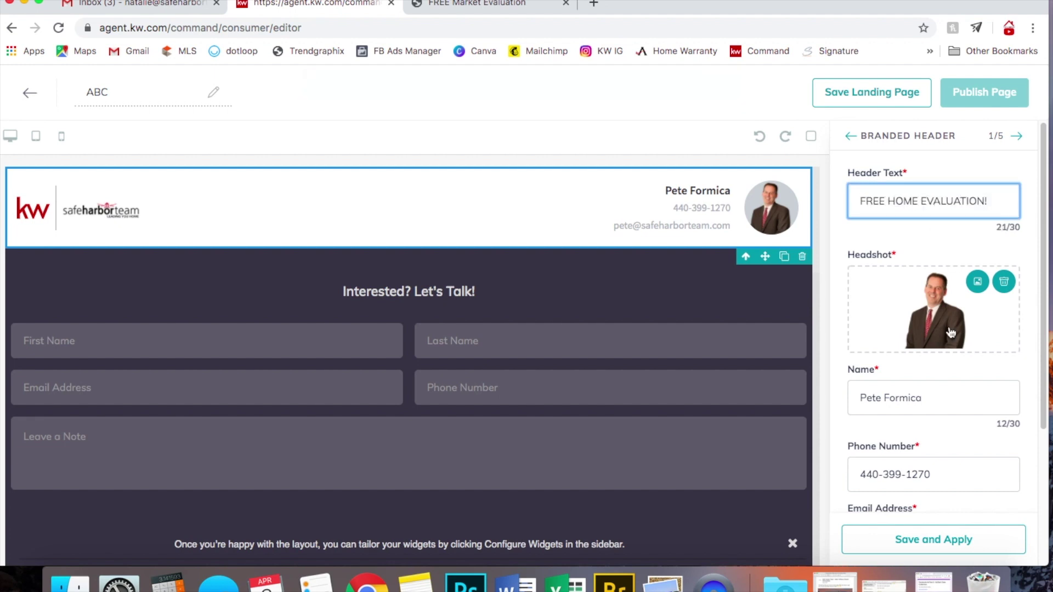
{"action": "left_click", "coordinate": [869, 545]}
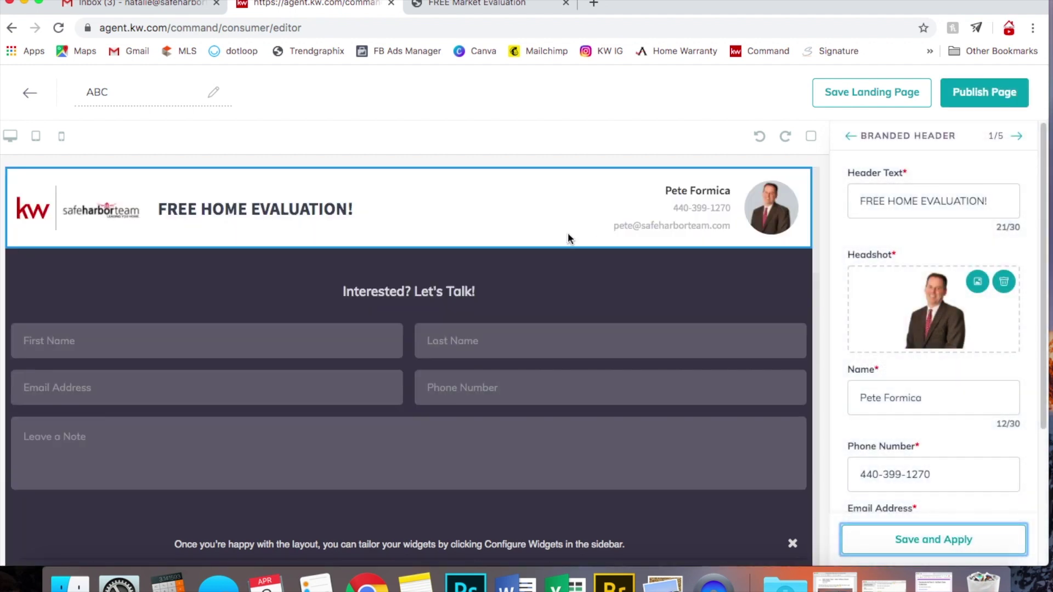
Set the lead form's header text to "Enter current home address in 'Leave a Note' section to receive a FREE comparative market analysis." and apply it
{"action": "left_click", "coordinate": [1018, 137]}
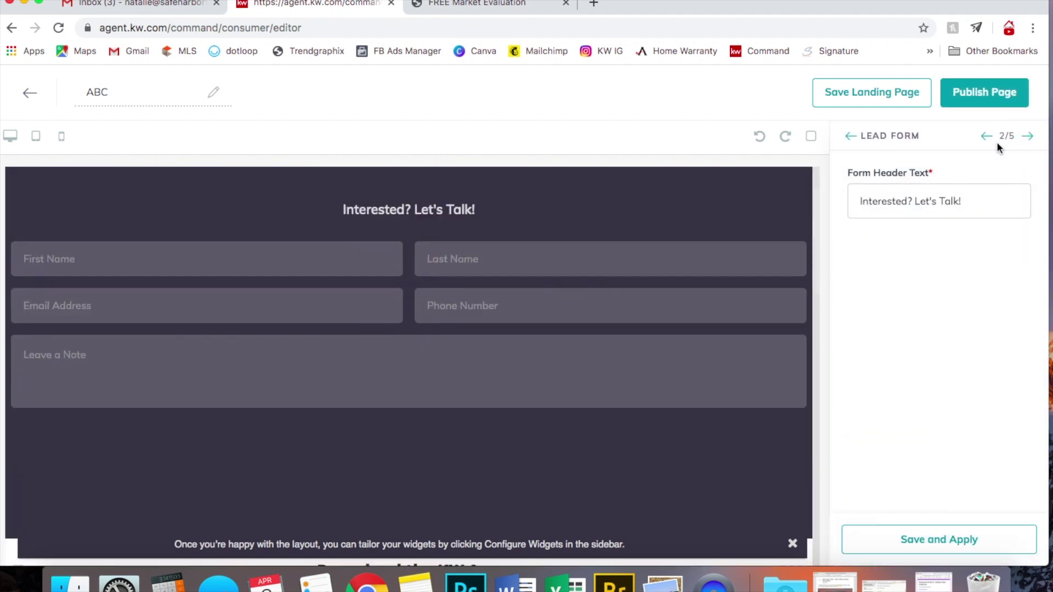
{"action": "triple_click", "coordinate": [876, 206]}
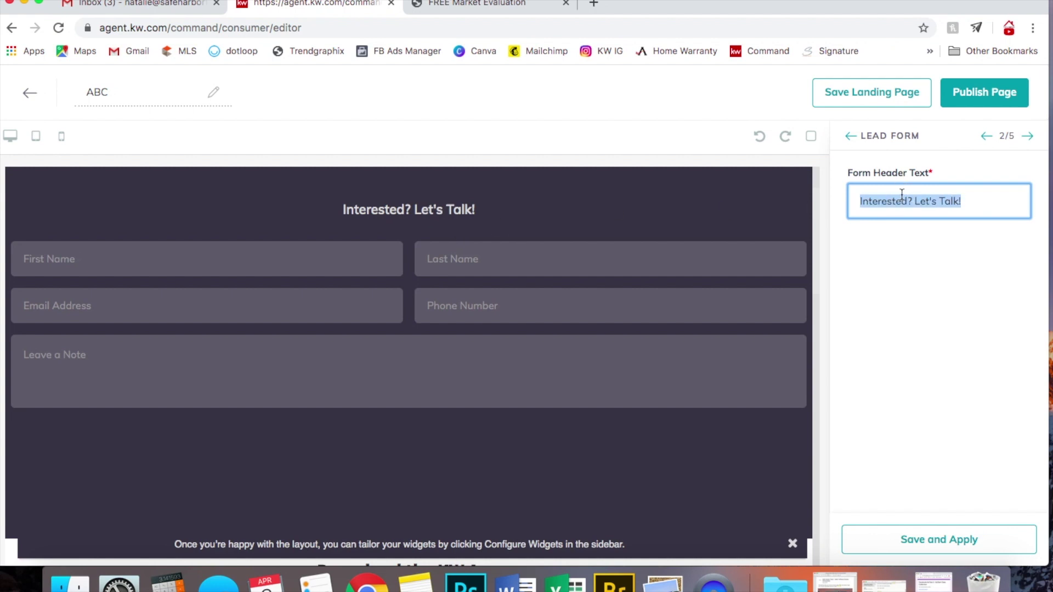
{"action": "type", "text": "Ene"}
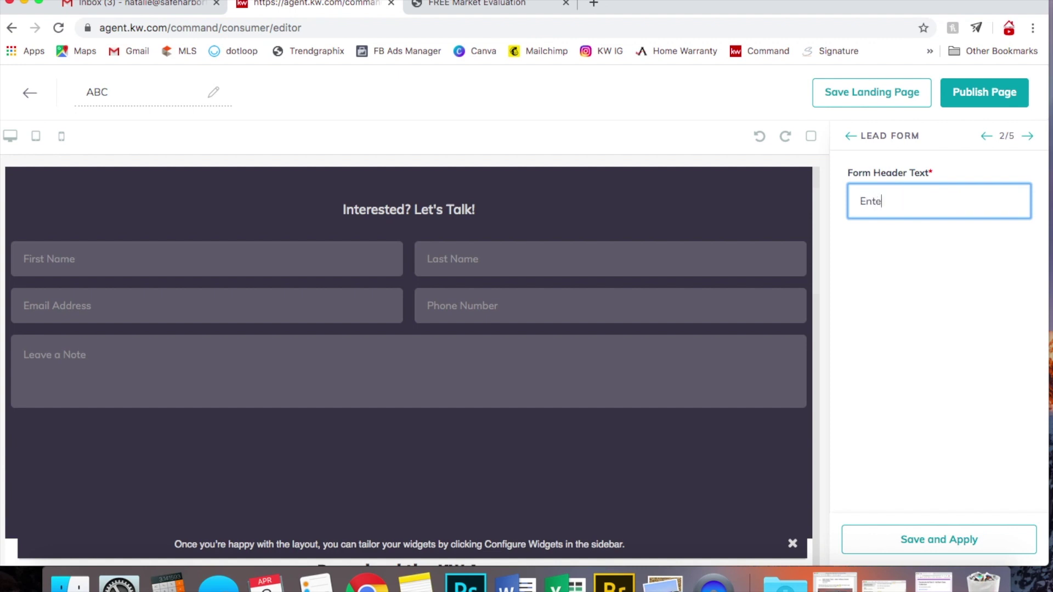
{"action": "type", "text": "er current home address in"}
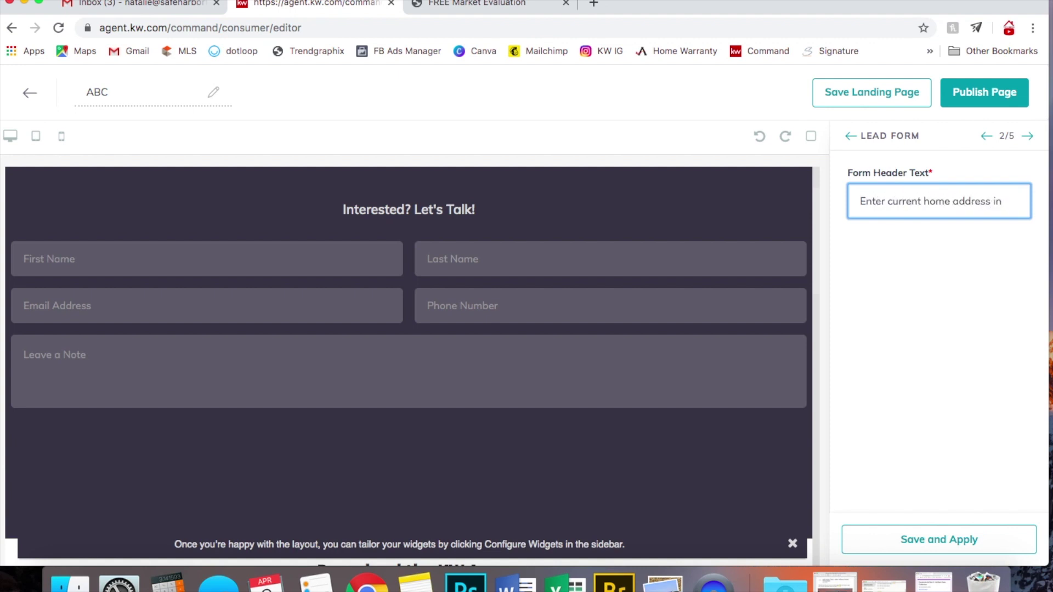
{"action": "type", "text": " 'Leave"}
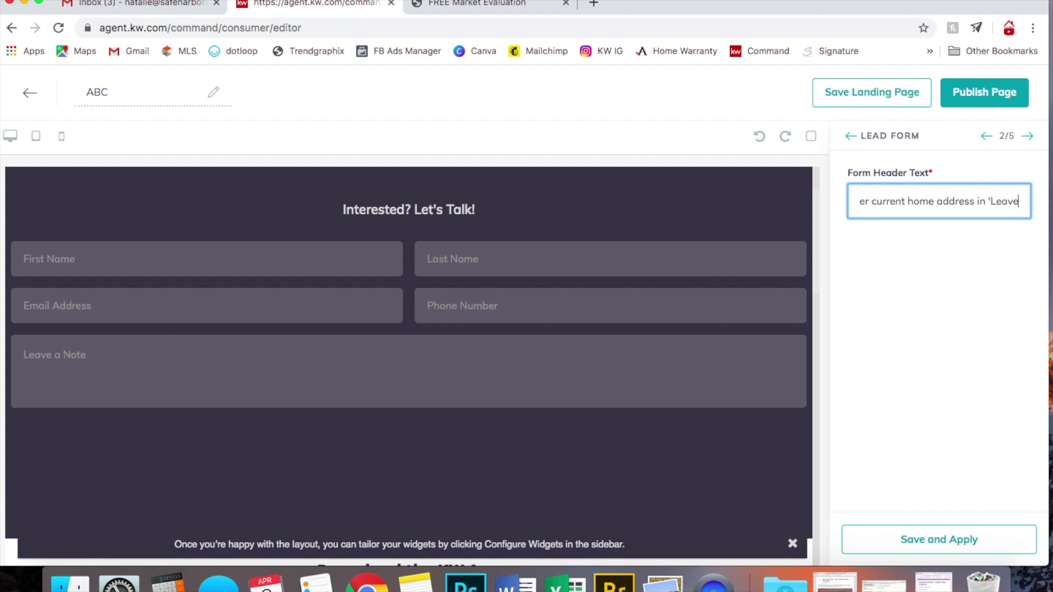
{"action": "type", "text": " a Note' secti"}
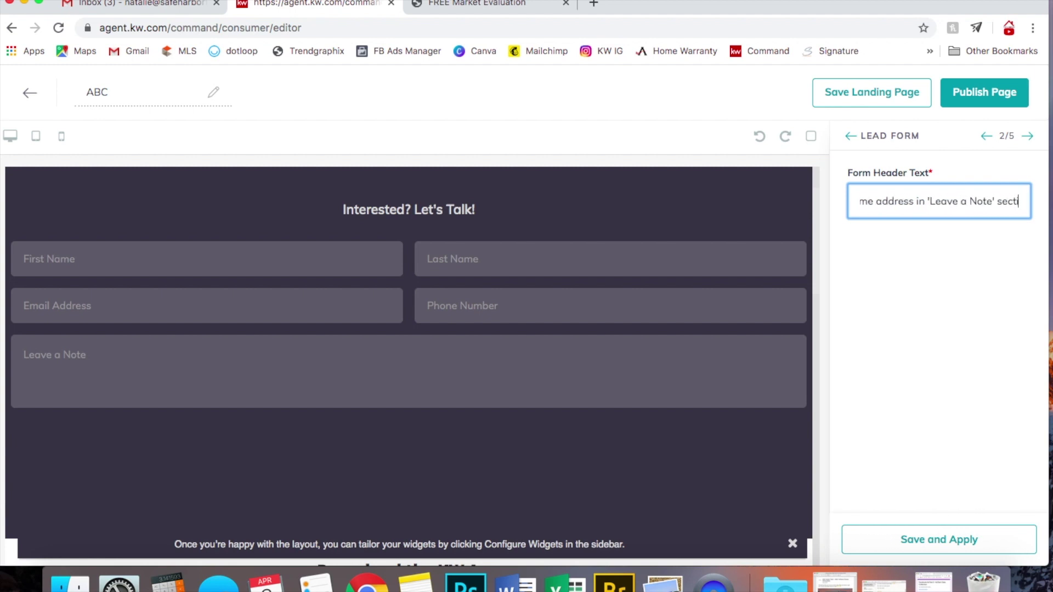
{"action": "type", "text": "on to "}
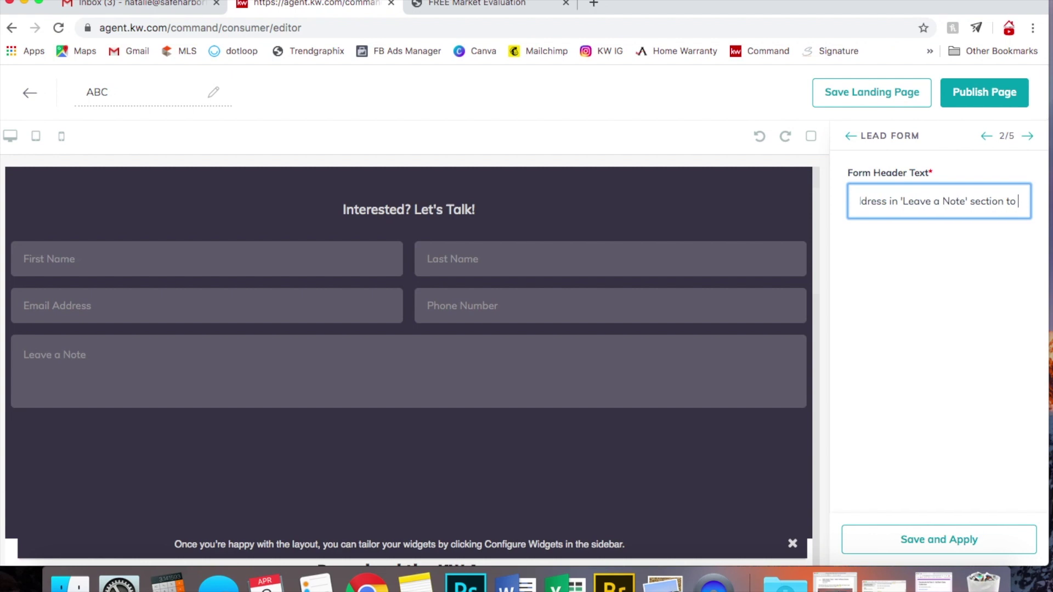
{"action": "type", "text": "receive a FREE"}
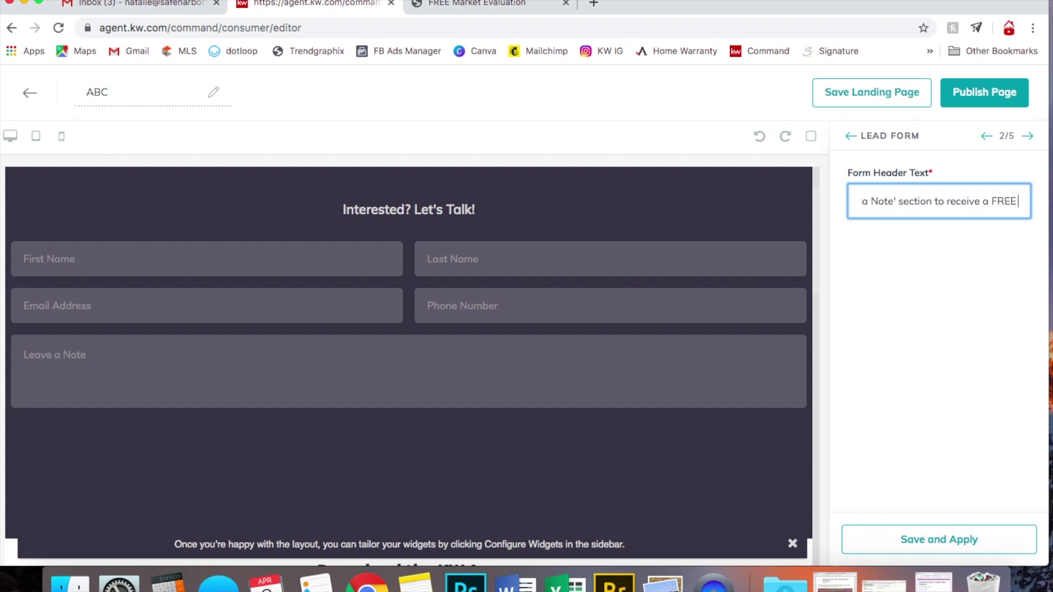
{"action": "type", "text": " h"}
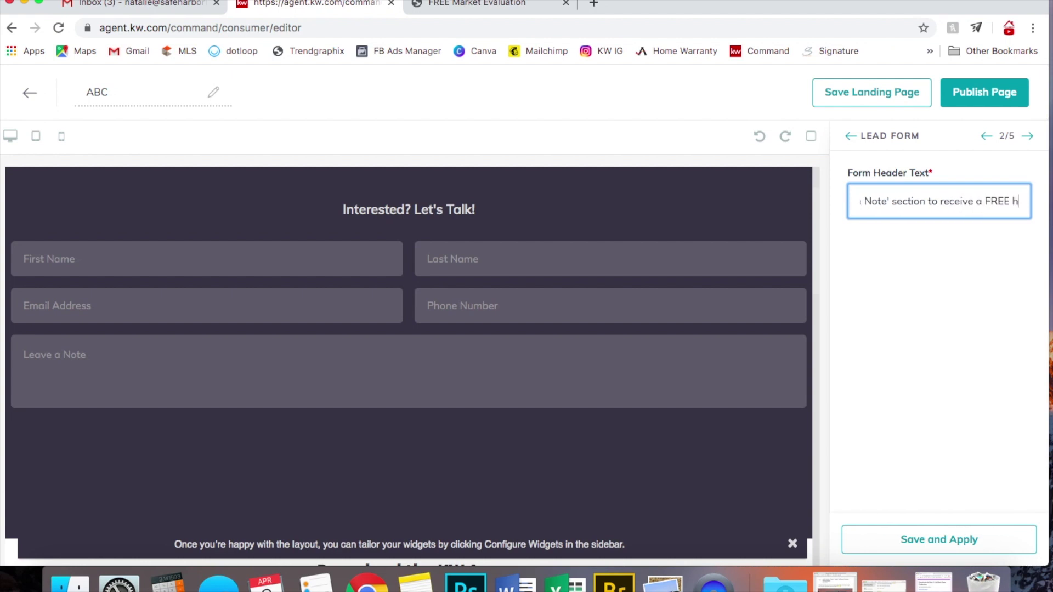
{"action": "type", "text": "ome evalu"}
{"action": "key", "text": "BackSpace"}
{"action": "key", "text": "BackSpace"}
{"action": "key", "text": "BackSpace"}
{"action": "key", "text": "BackSpace"}
{"action": "key", "text": "BackSpace"}
{"action": "key", "text": "BackSpace"}
{"action": "key", "text": "BackSpace"}
{"action": "key", "text": "BackSpace"}
{"action": "key", "text": "BackSpace"}
{"action": "key", "text": "BackSpace"}
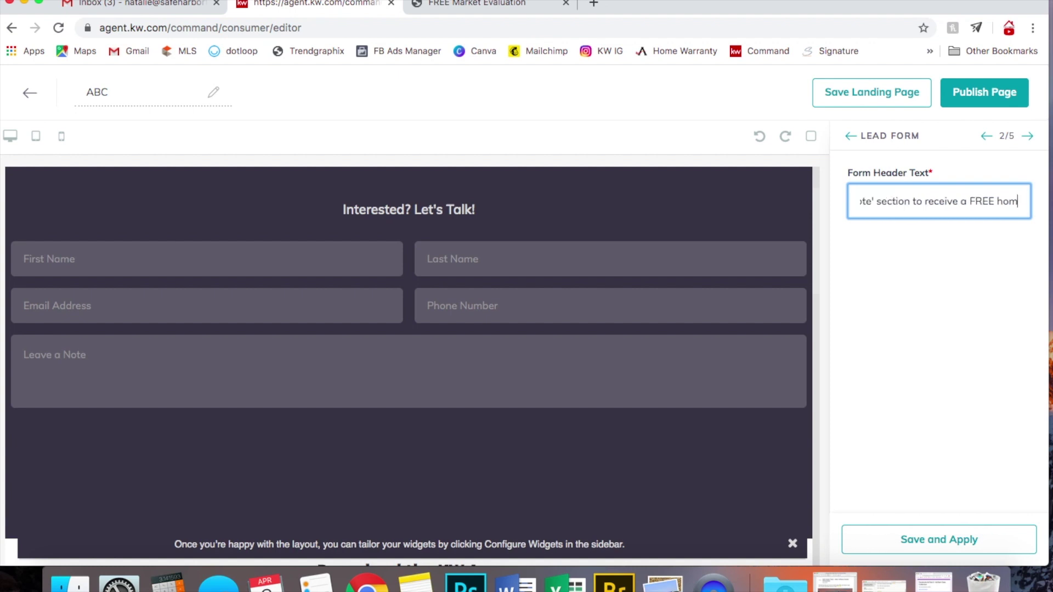
{"action": "type", "text": "c"}
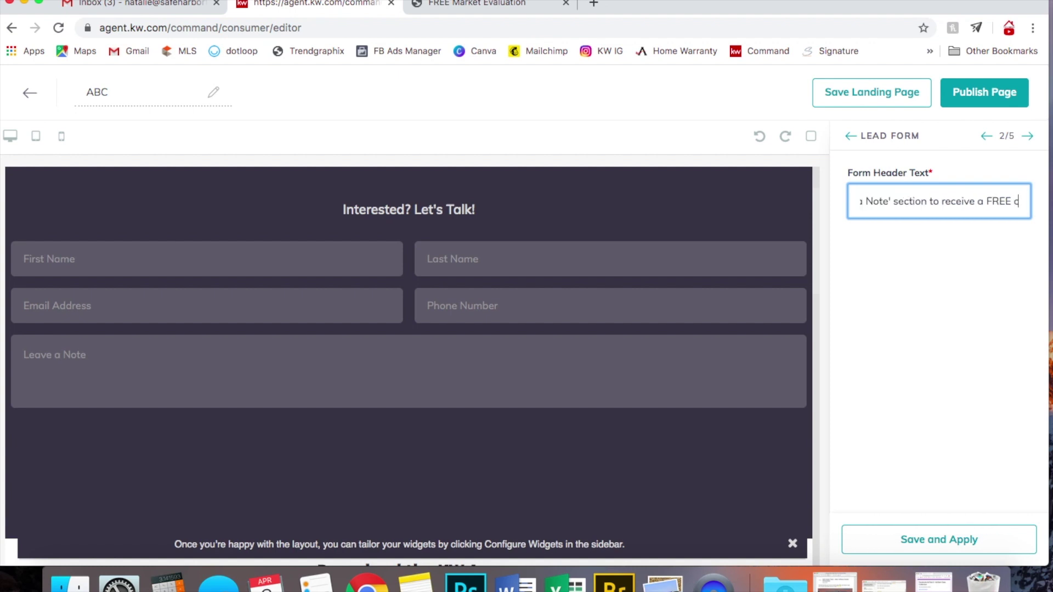
{"action": "type", "text": "omparative market analysis."}
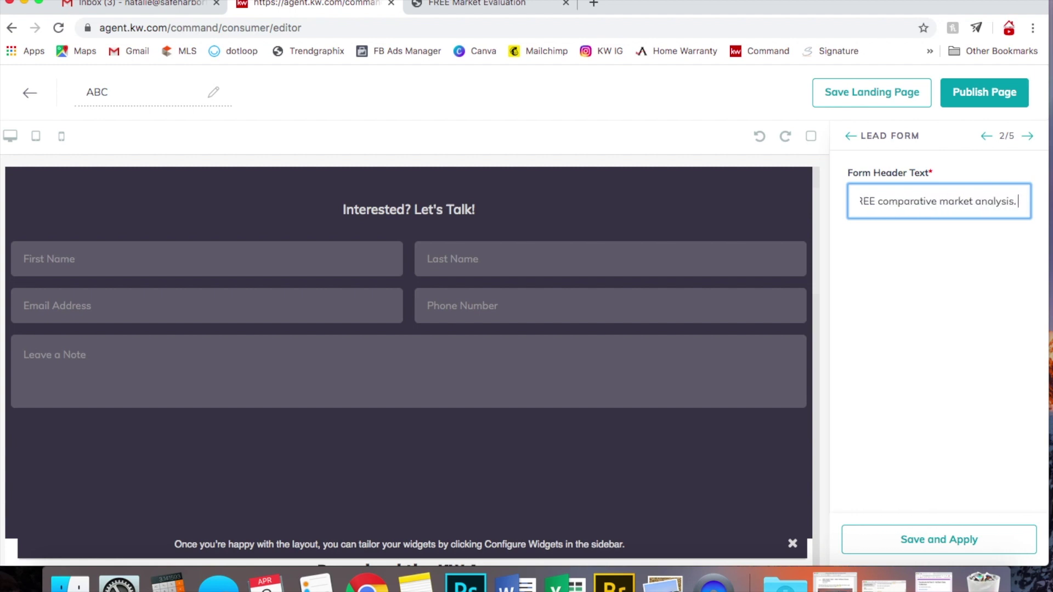
{"action": "left_click", "coordinate": [941, 538]}
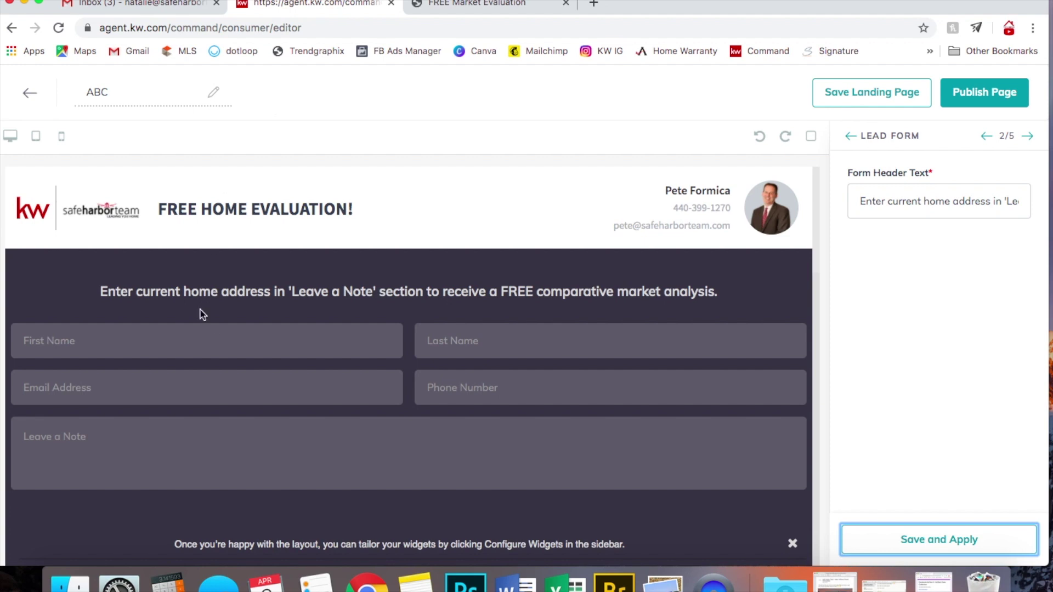
{"action": "scroll", "coordinate": [420, 205], "scroll_direction": "down", "scroll_amount": 2}
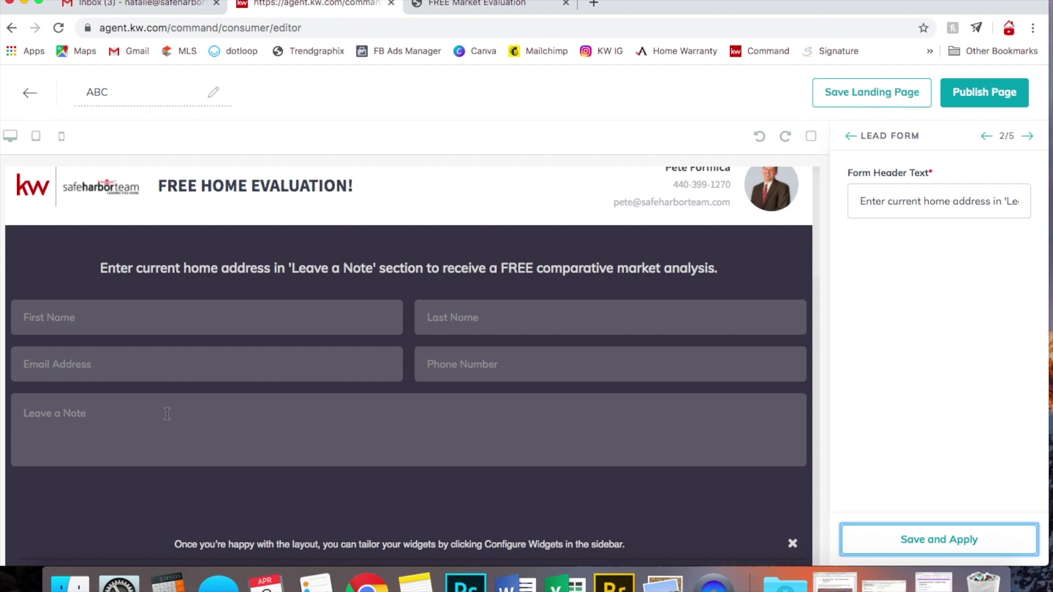
Review the page preview from the header through the agent branding section and apply the lead form's configuration
{"action": "scroll", "coordinate": [179, 415], "scroll_direction": "up", "scroll_amount": 1}
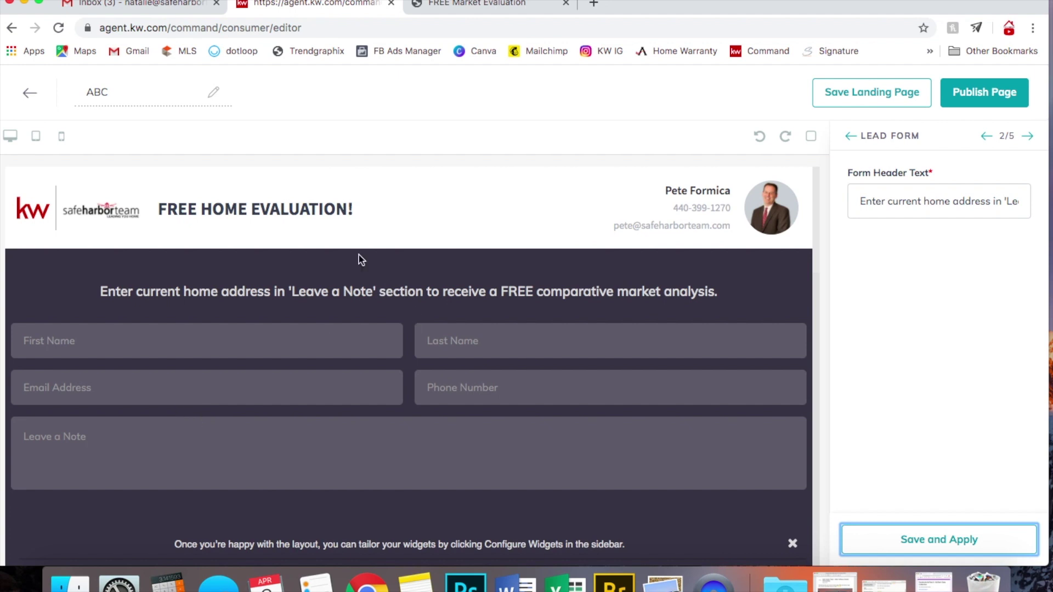
{"action": "scroll", "coordinate": [359, 255], "scroll_direction": "down", "scroll_amount": 8}
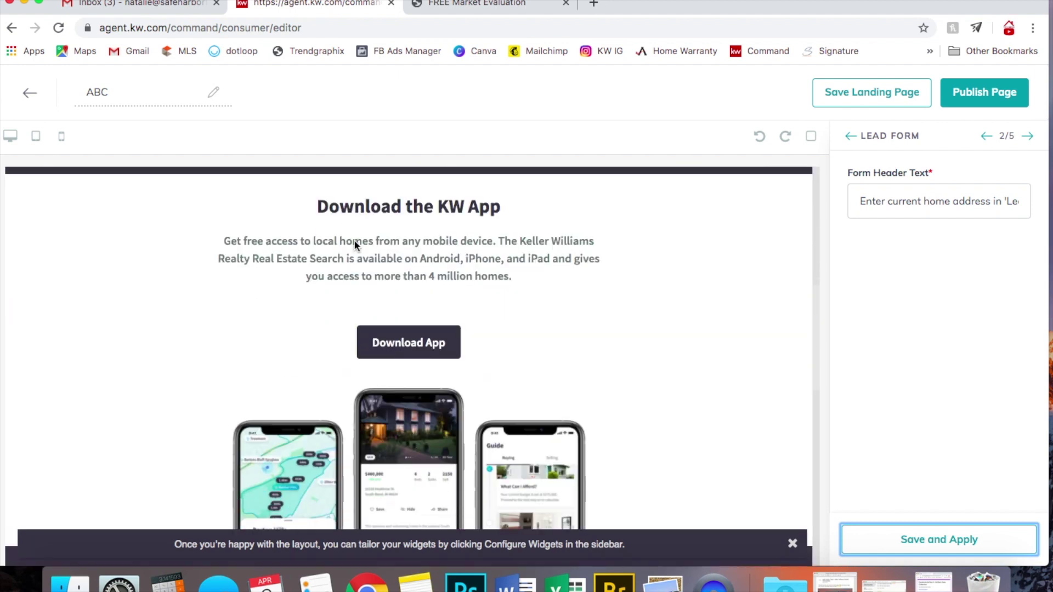
{"action": "scroll", "coordinate": [354, 239], "scroll_direction": "down", "scroll_amount": 6}
{"action": "left_click", "coordinate": [936, 539]}
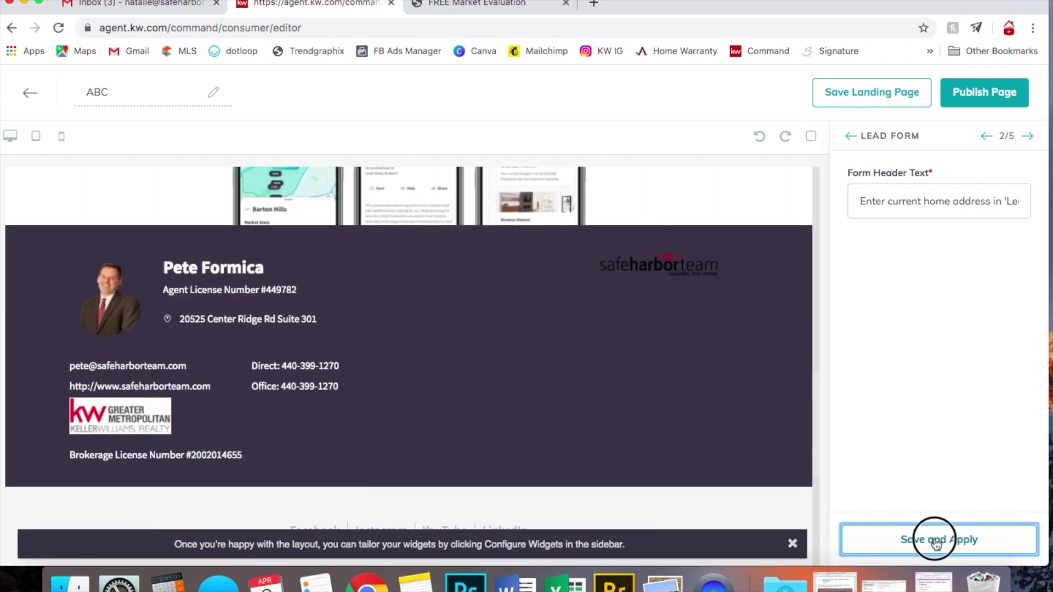
{"action": "scroll", "coordinate": [719, 282], "scroll_direction": "up", "scroll_amount": 14}
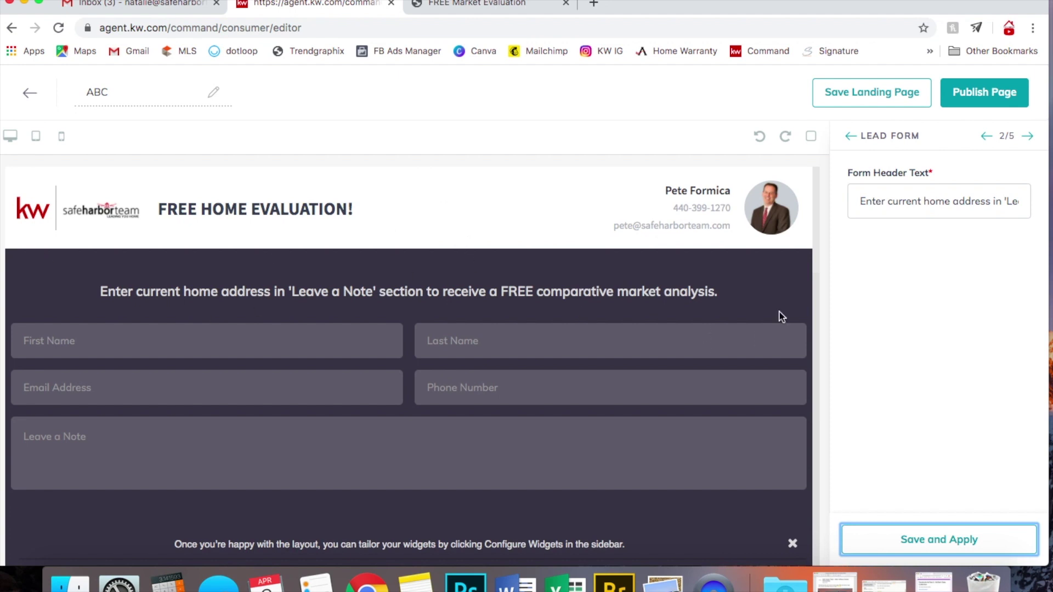
Review the Download My App widget's settings and compare its content with the published FREE Market Evaluation page
{"action": "left_click", "coordinate": [1029, 137]}
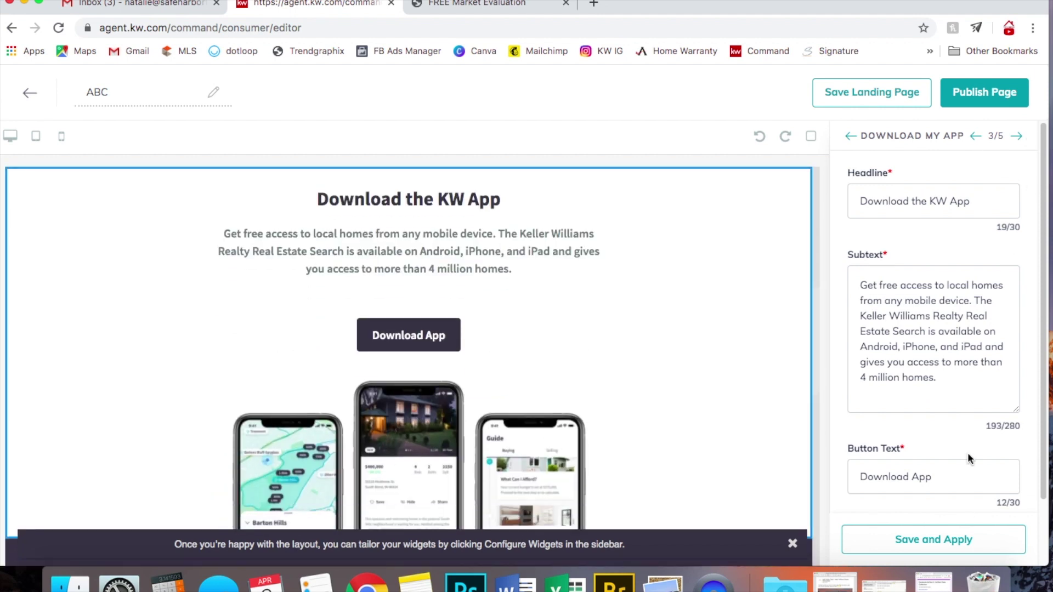
{"action": "scroll", "coordinate": [945, 355], "scroll_direction": "down", "scroll_amount": 2}
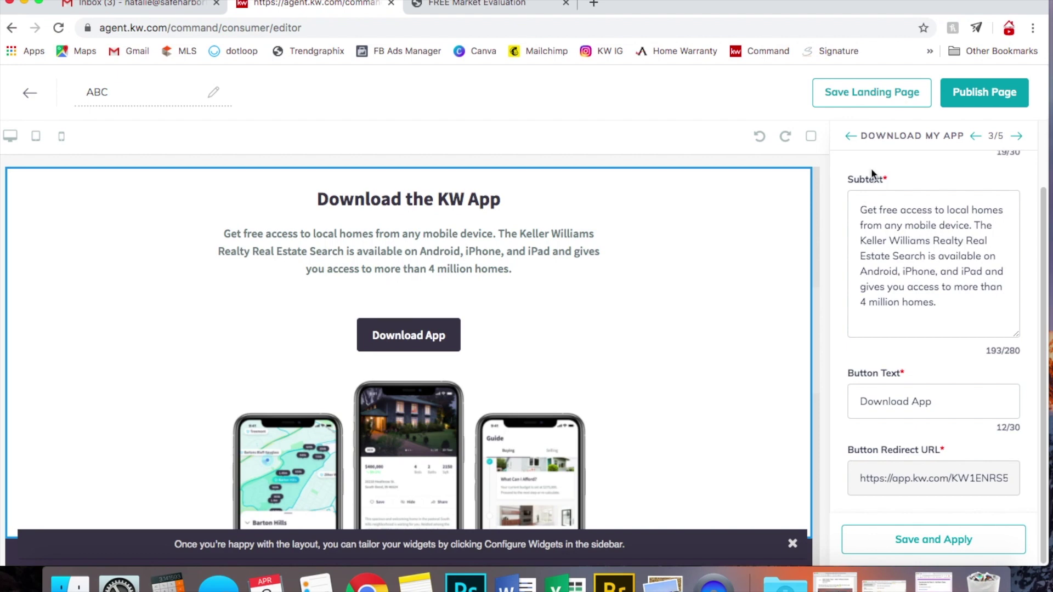
{"action": "left_click", "coordinate": [456, 5]}
{"action": "scroll", "coordinate": [549, 132], "scroll_direction": "down", "scroll_amount": 4}
{"action": "scroll", "coordinate": [550, 137], "scroll_direction": "up", "scroll_amount": 4}
{"action": "scroll", "coordinate": [548, 133], "scroll_direction": "down", "scroll_amount": 10}
{"action": "scroll", "coordinate": [548, 132], "scroll_direction": "up", "scroll_amount": 5}
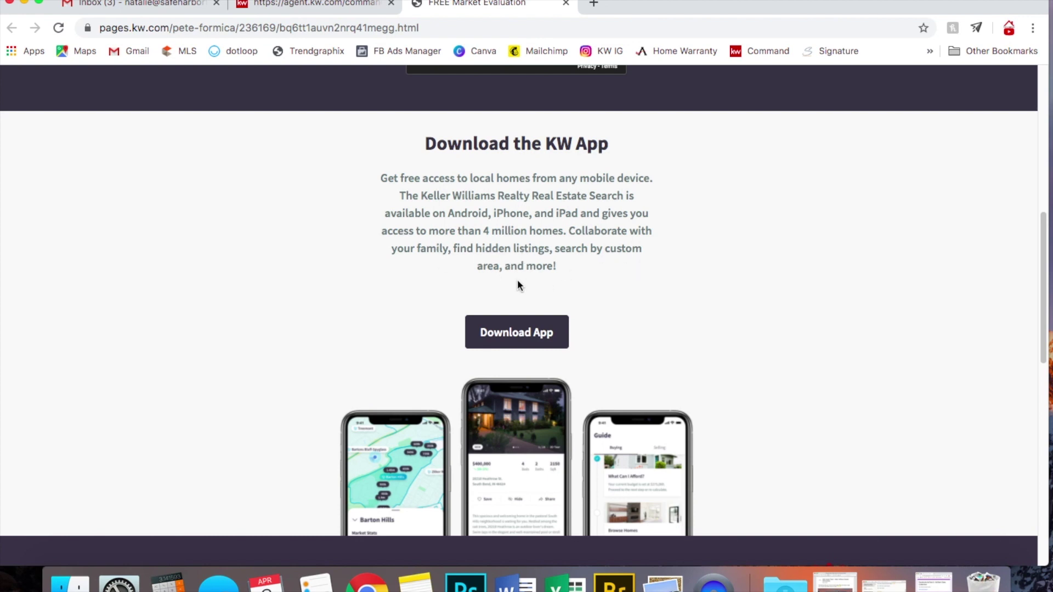
{"action": "left_click", "coordinate": [277, 6]}
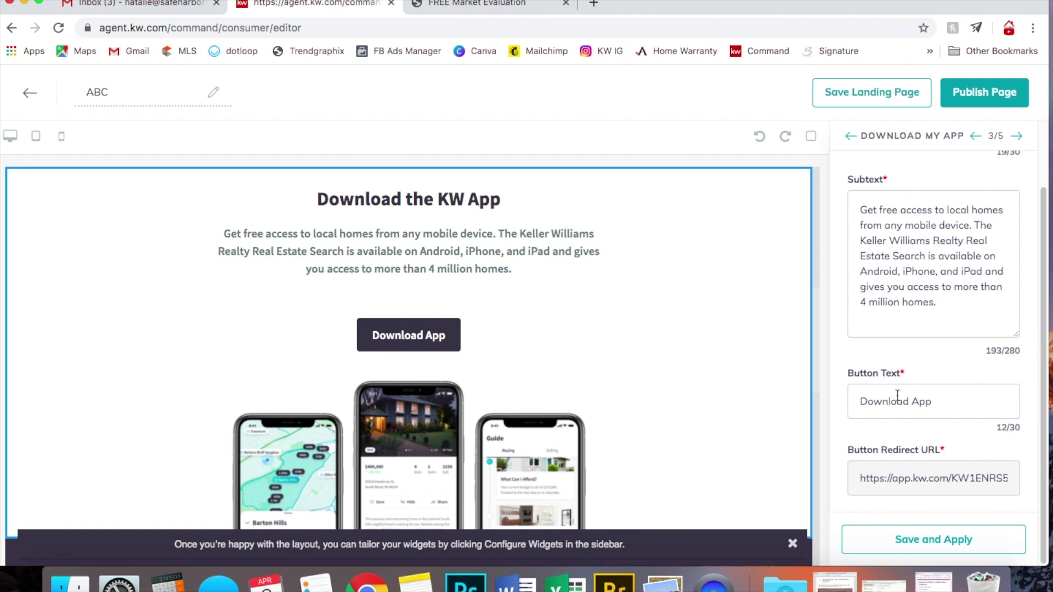
Review and apply the Agent Branding widget's configuration, and publish the page as a landing page visible to others
{"action": "left_click", "coordinate": [1017, 136]}
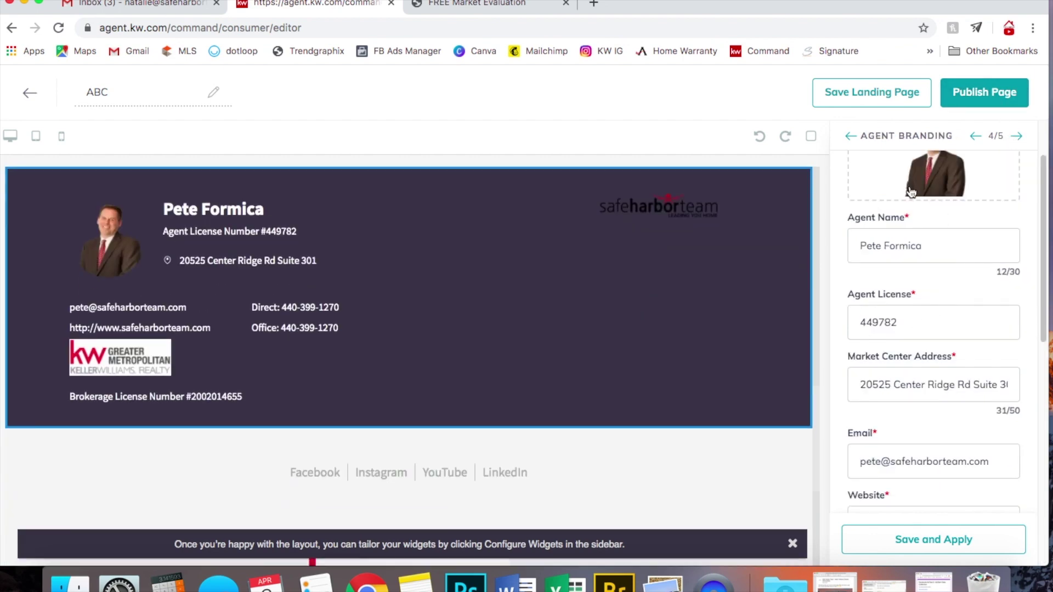
{"action": "scroll", "coordinate": [910, 192], "scroll_direction": "down", "scroll_amount": 10}
{"action": "left_click", "coordinate": [952, 540]}
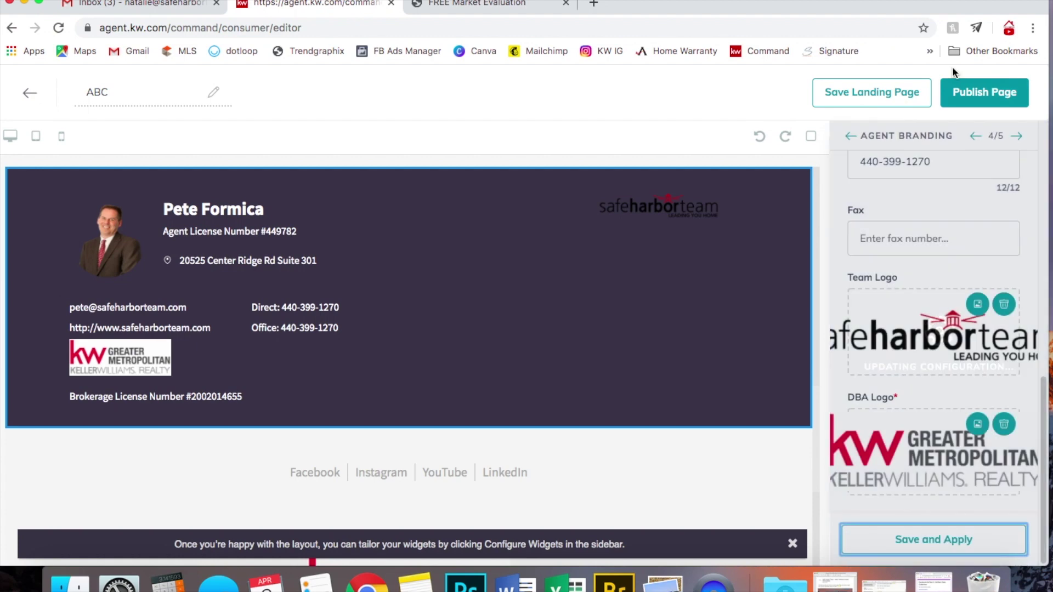
{"action": "left_click", "coordinate": [965, 98]}
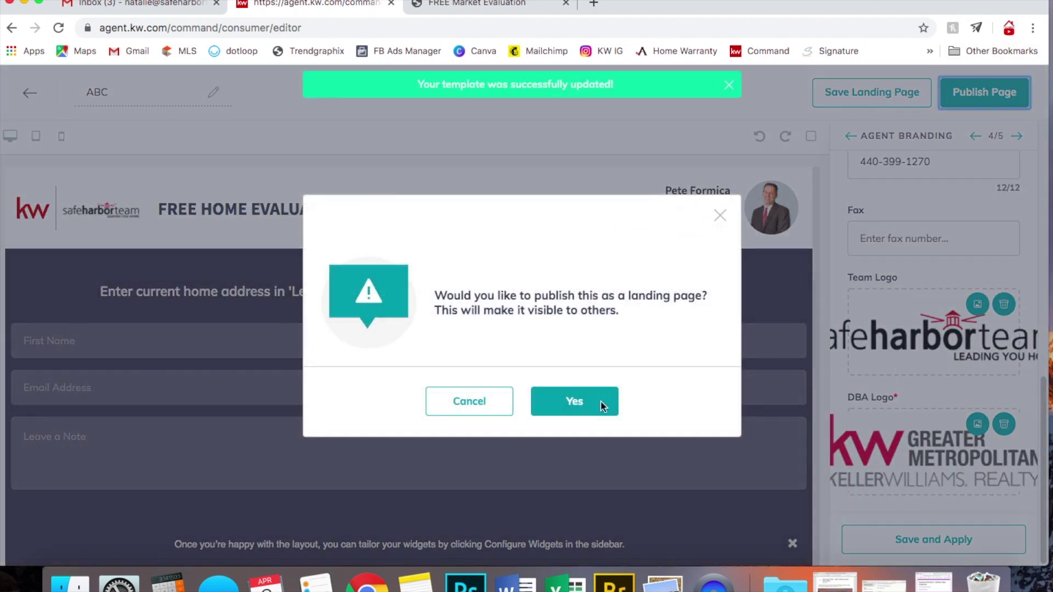
{"action": "left_click", "coordinate": [575, 402]}
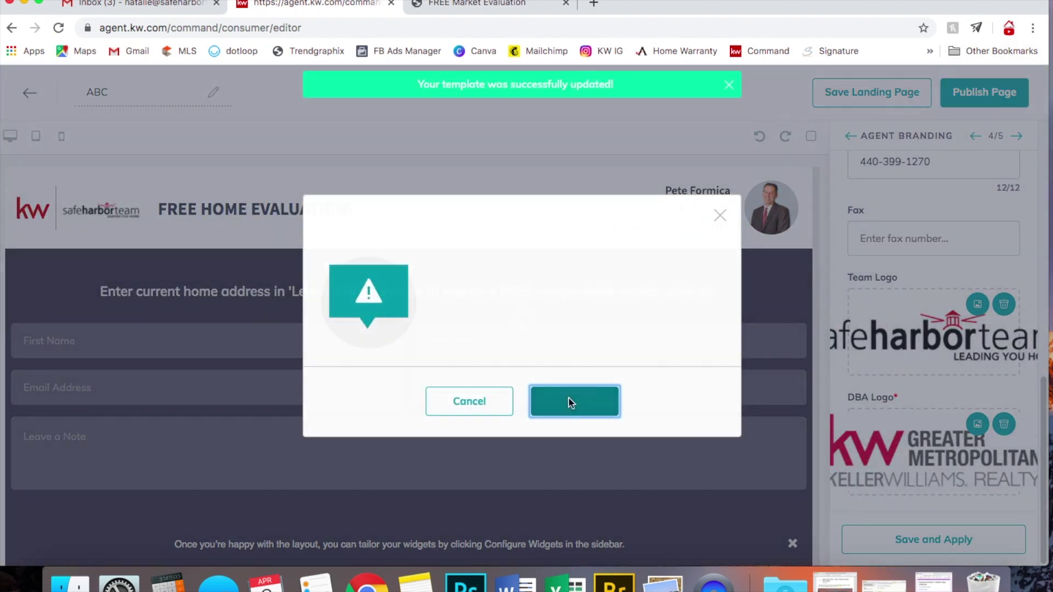